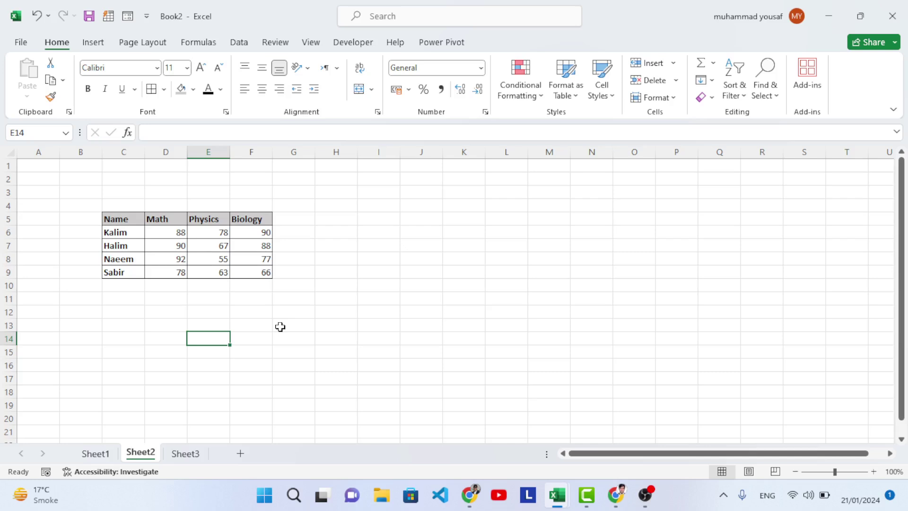
Step: Compare the Name/Math/Physics/Biology score tables on Sheet1 and Sheet2, then go to the empty Sheet3
left_click(98, 454)
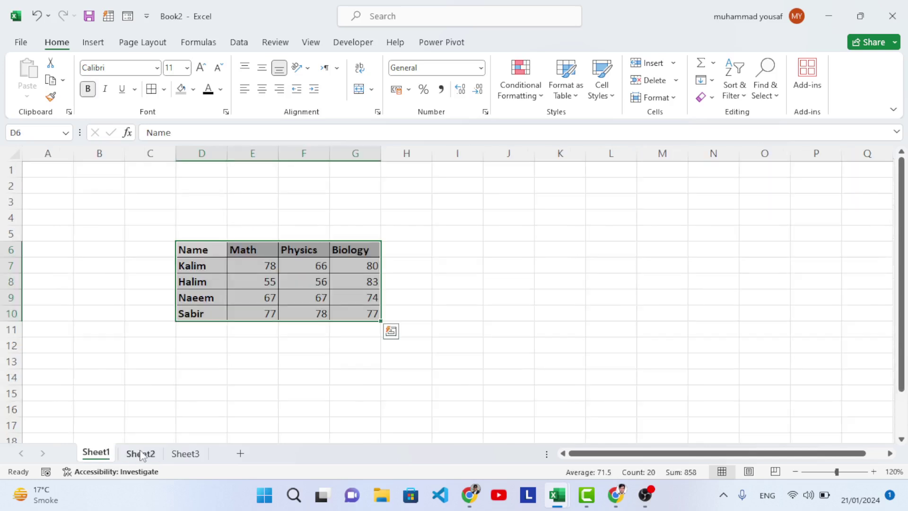
key("ctrl+Page_Down")
left_click(98, 454)
left_click(213, 364)
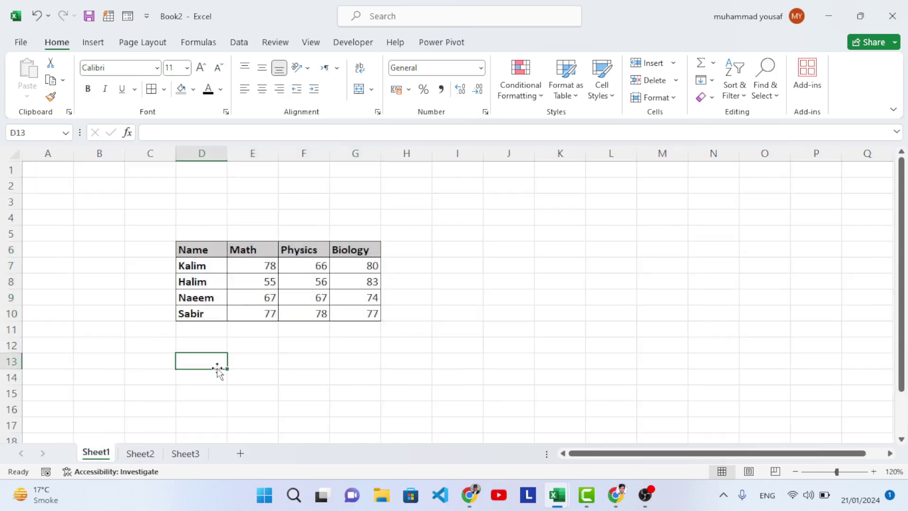
left_click(137, 454)
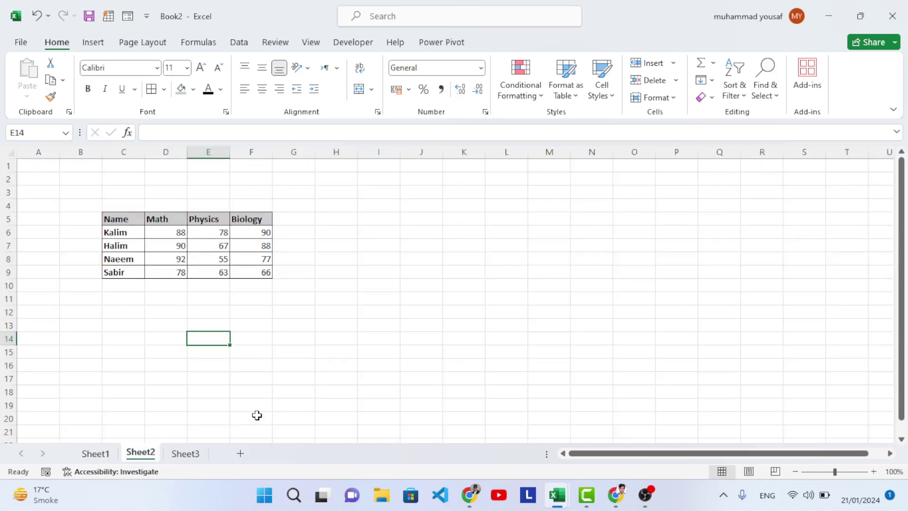
left_click(187, 454)
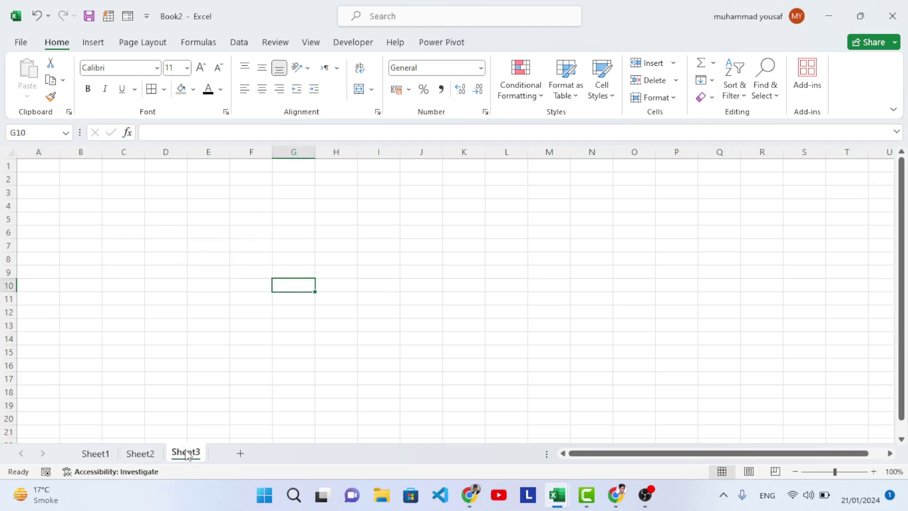
Step: With E7 selected, preview the Consolidate dialog with Sum as the function, then close it
left_click(207, 252)
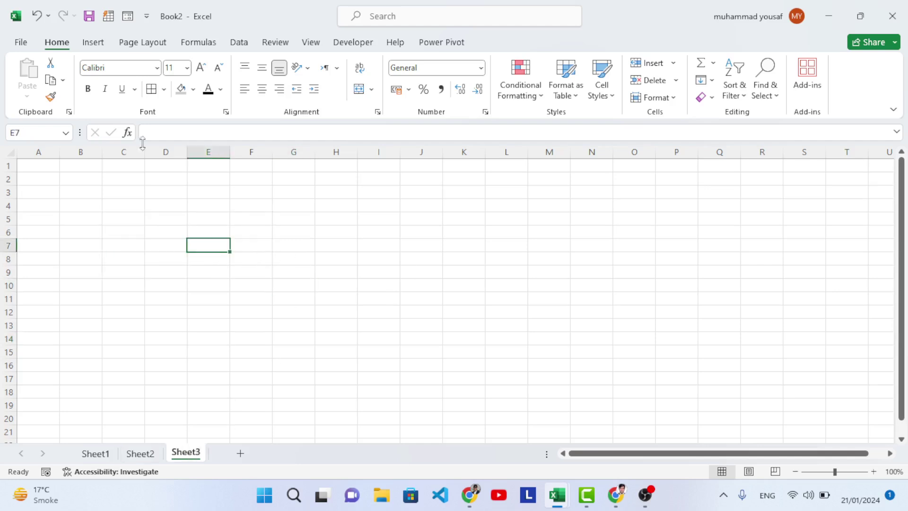
left_click(240, 43)
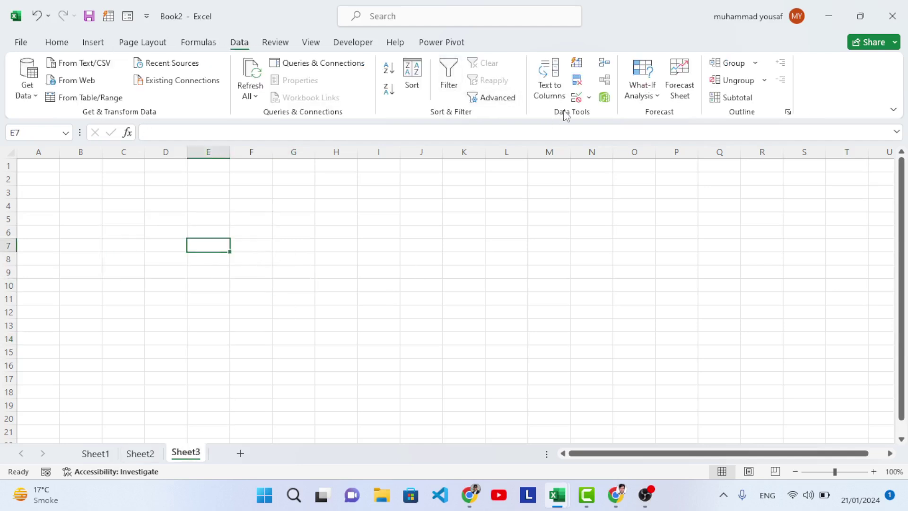
left_click(605, 67)
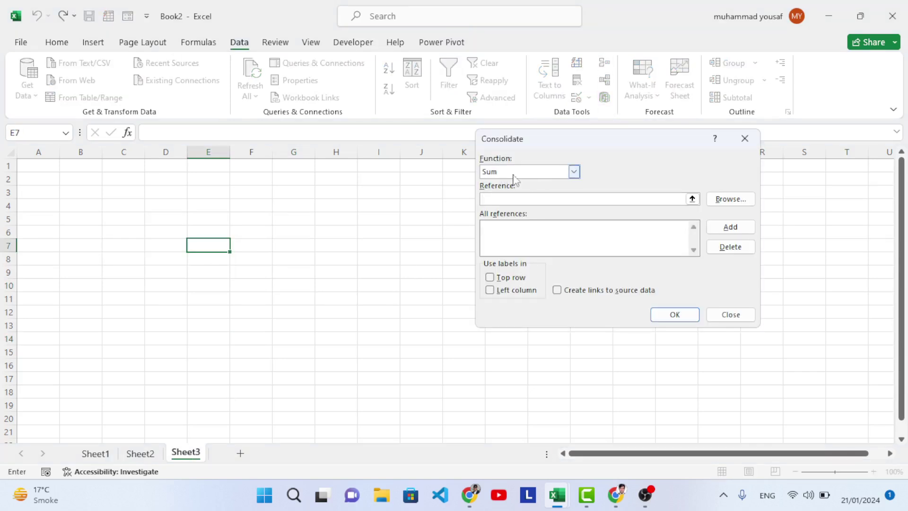
left_click(574, 172)
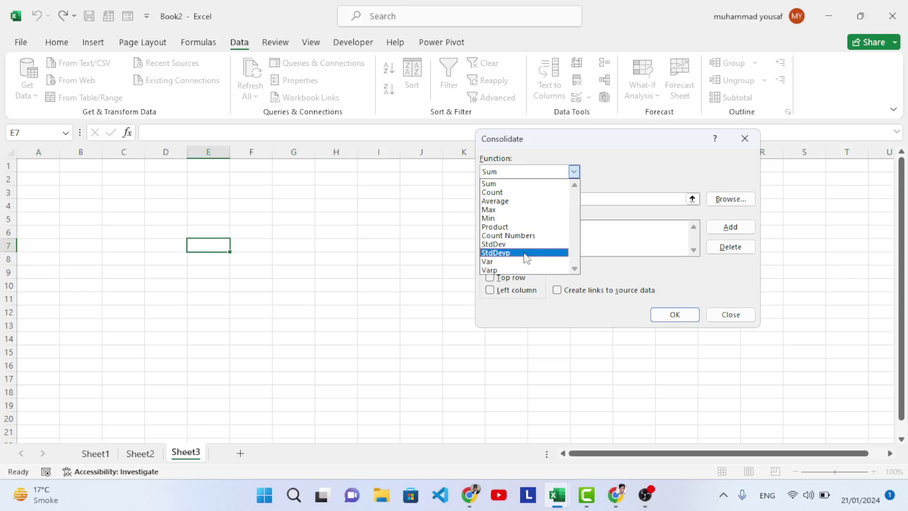
left_click(575, 173)
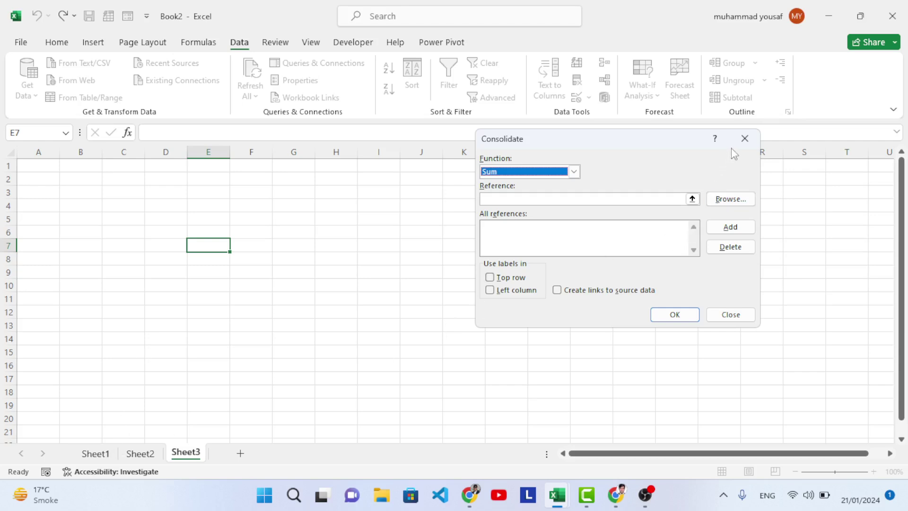
left_click(744, 139)
left_click(95, 453)
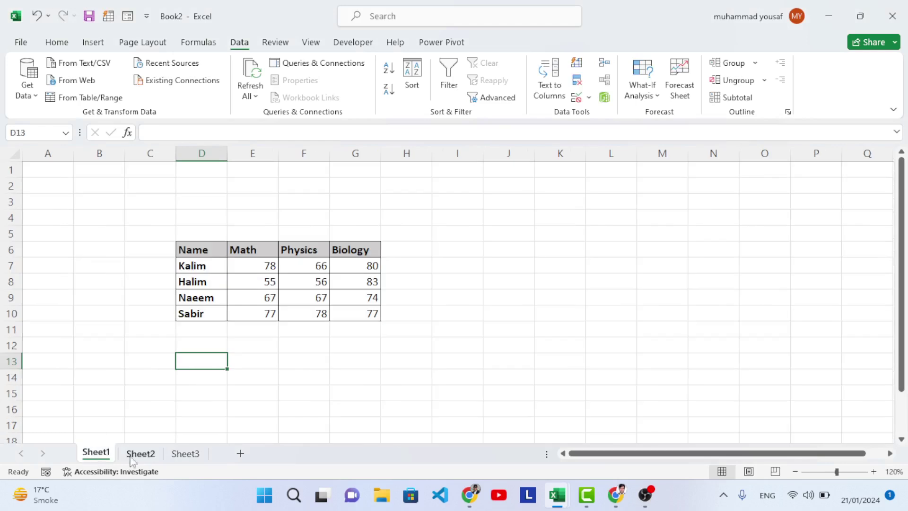
left_click(141, 453)
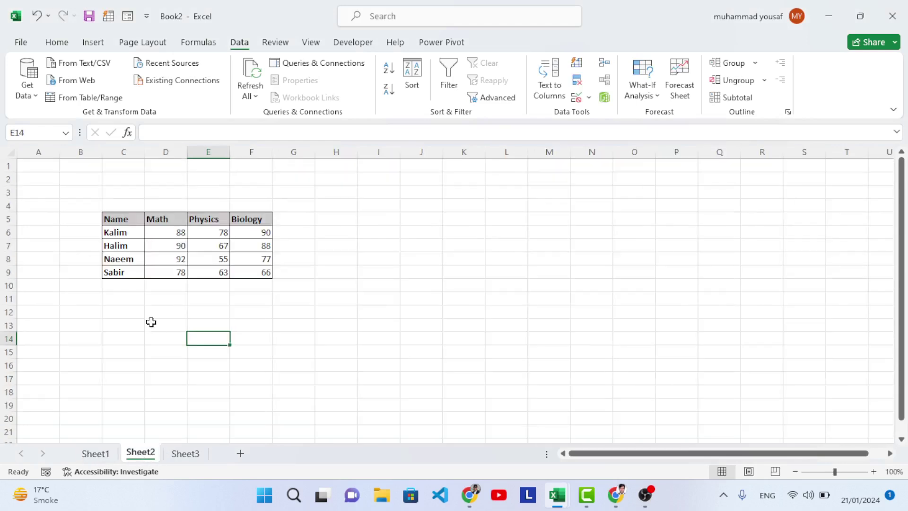
left_click(101, 452)
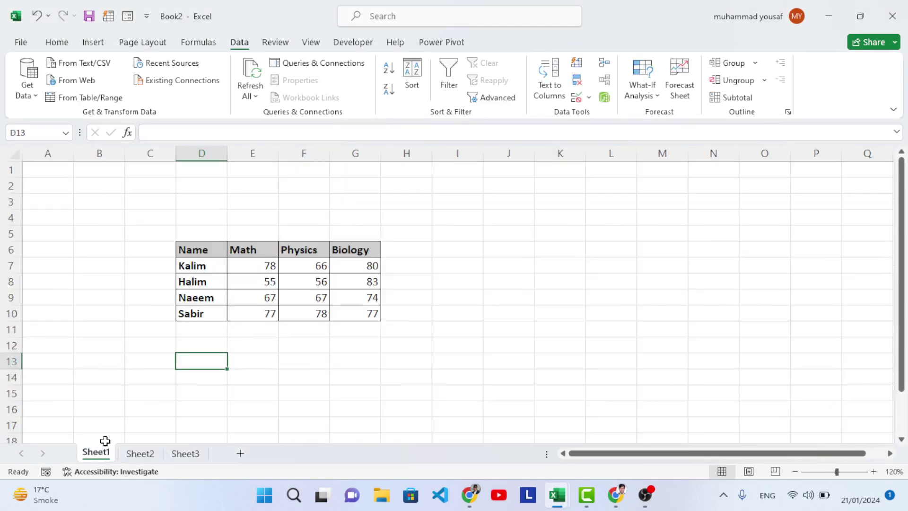
left_click(142, 455)
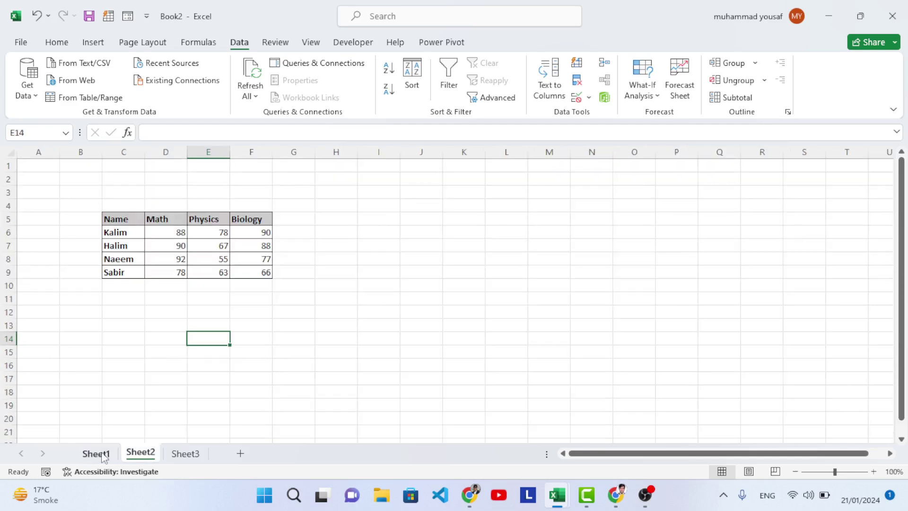
left_click(104, 454)
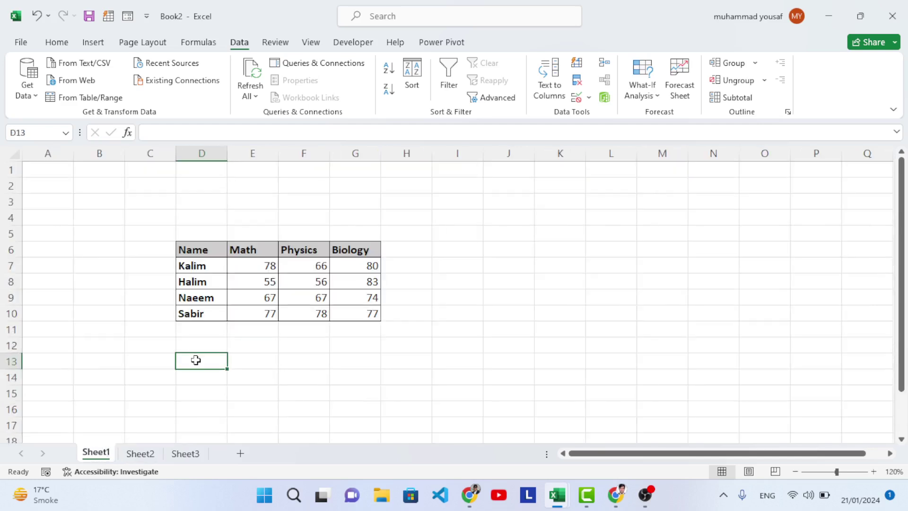
left_click(142, 454)
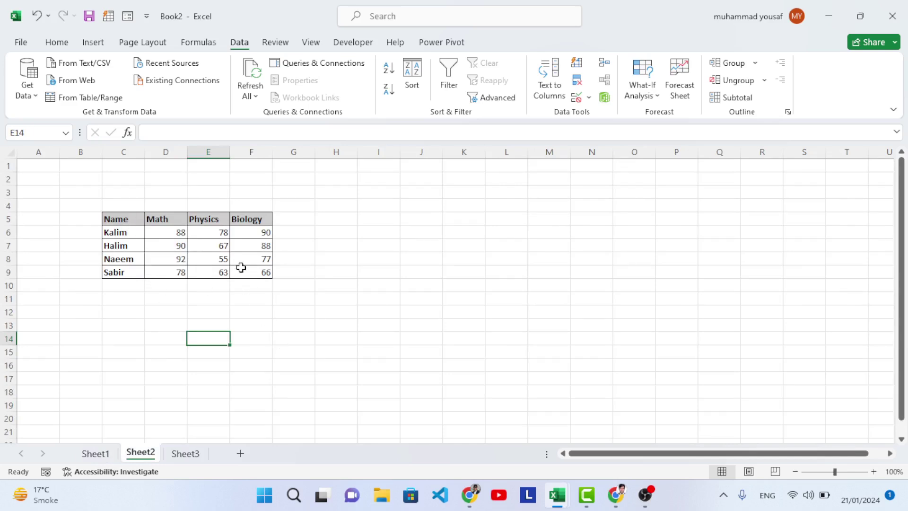
left_click(181, 455)
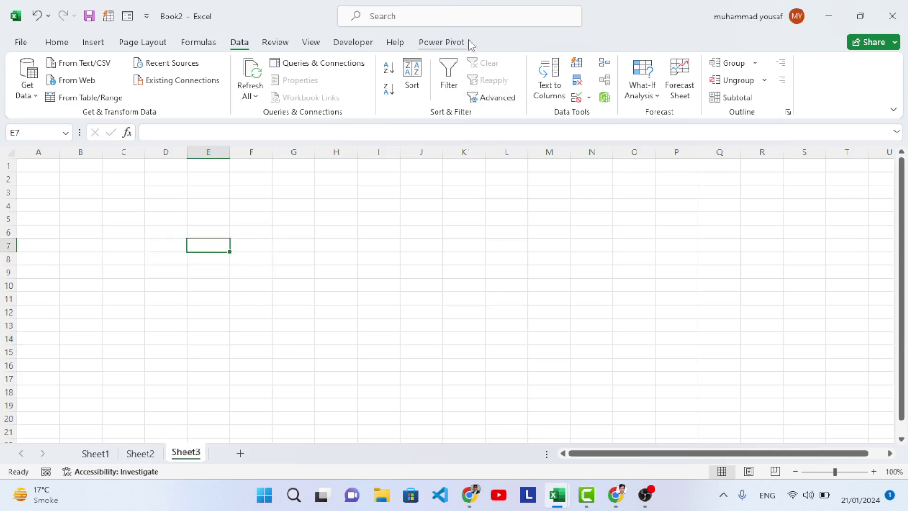
Step: In Consolidate, add Sheet1's score table D6:G10 as the first reference
left_click(612, 59)
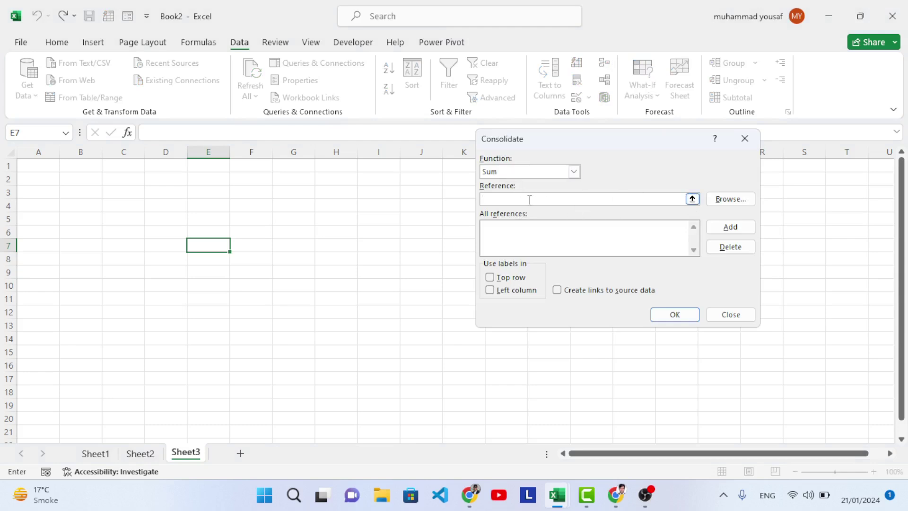
left_click(692, 200)
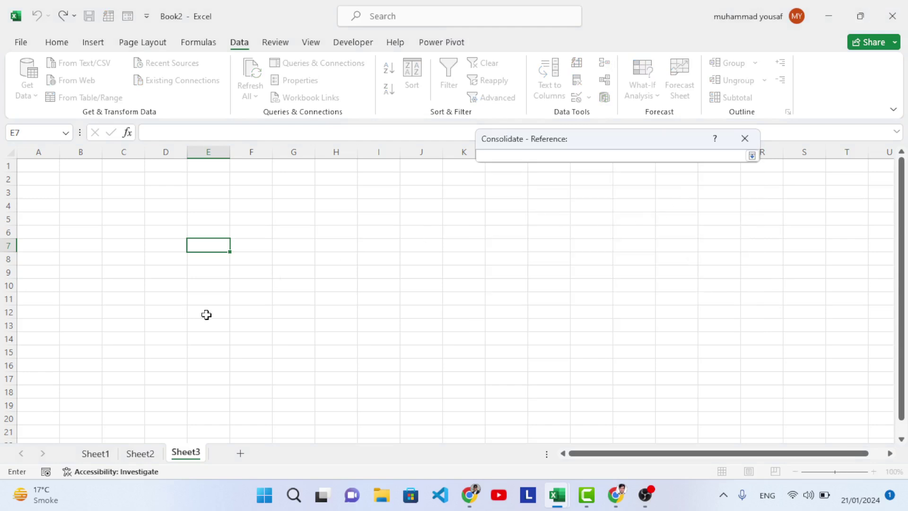
left_click(96, 454)
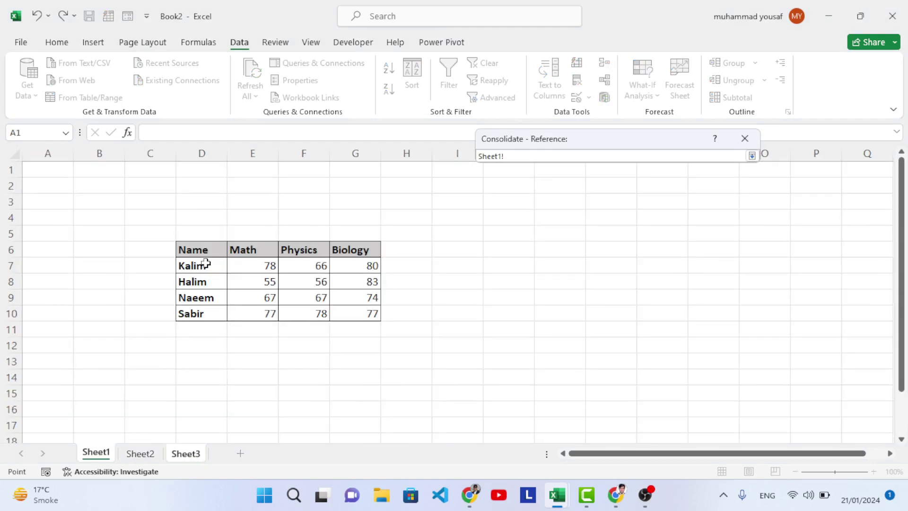
left_click_drag(202, 254, 348, 312)
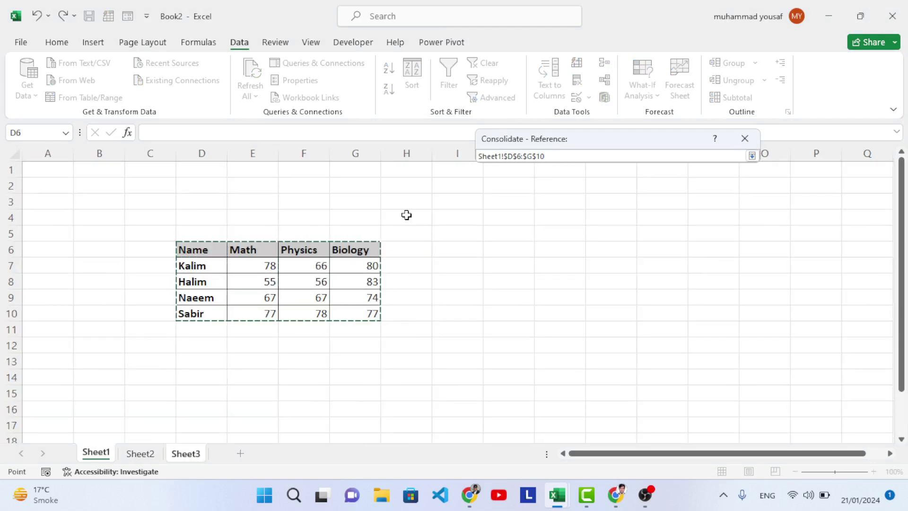
left_click(752, 156)
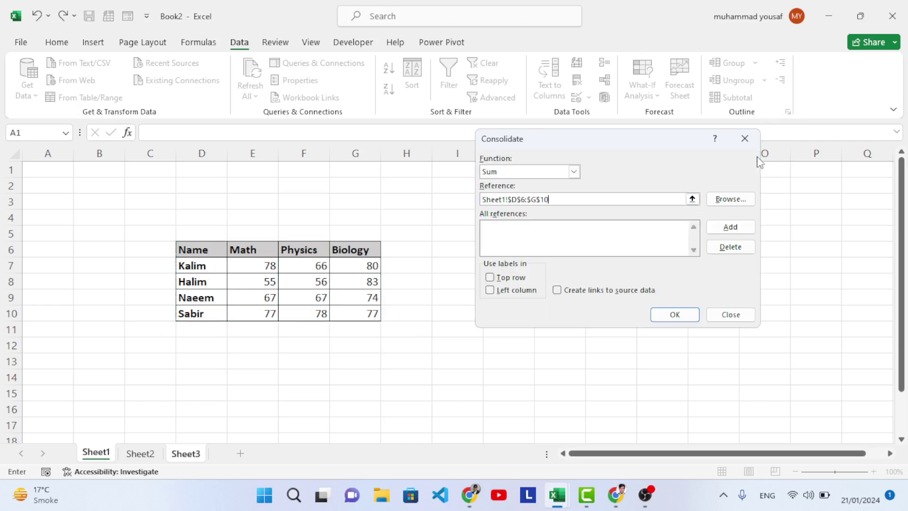
left_click(731, 227)
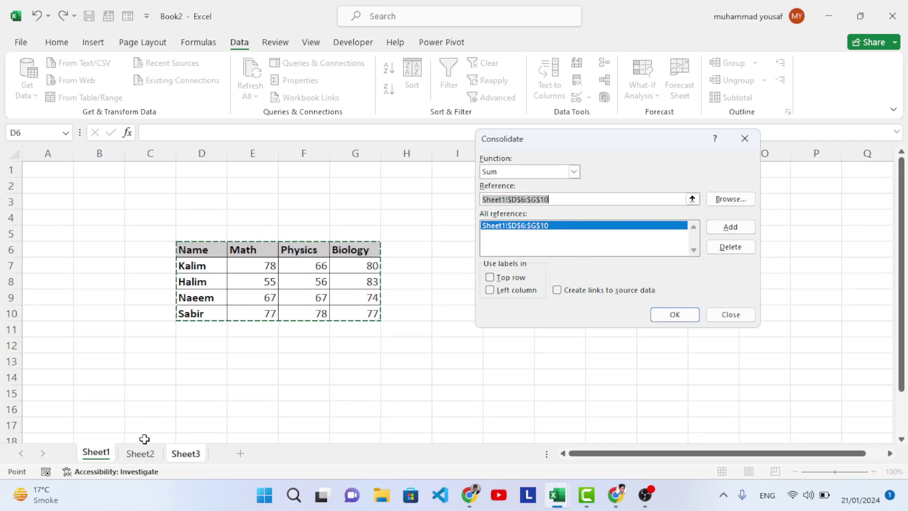
Step: Add Sheet2's C5:F9 range and tick Top row, Left column and Create links to source data
left_click(144, 458)
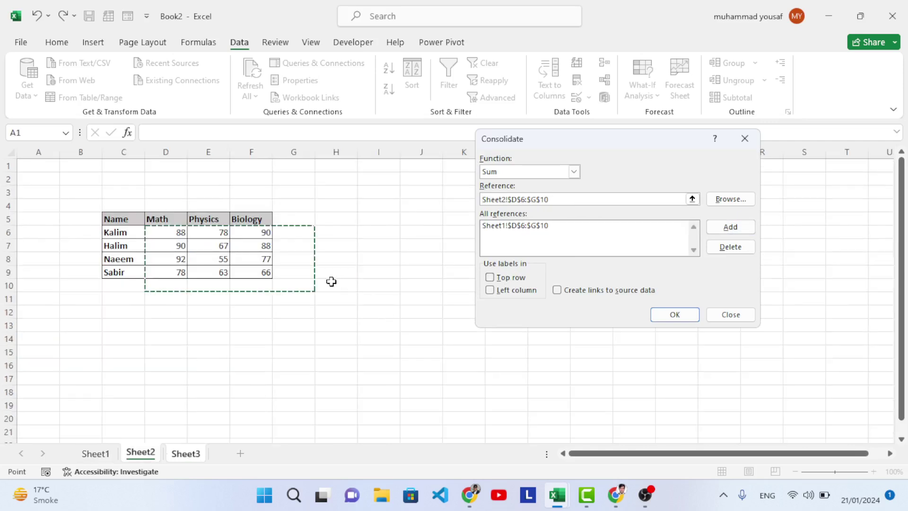
left_click_drag(119, 221, 256, 272)
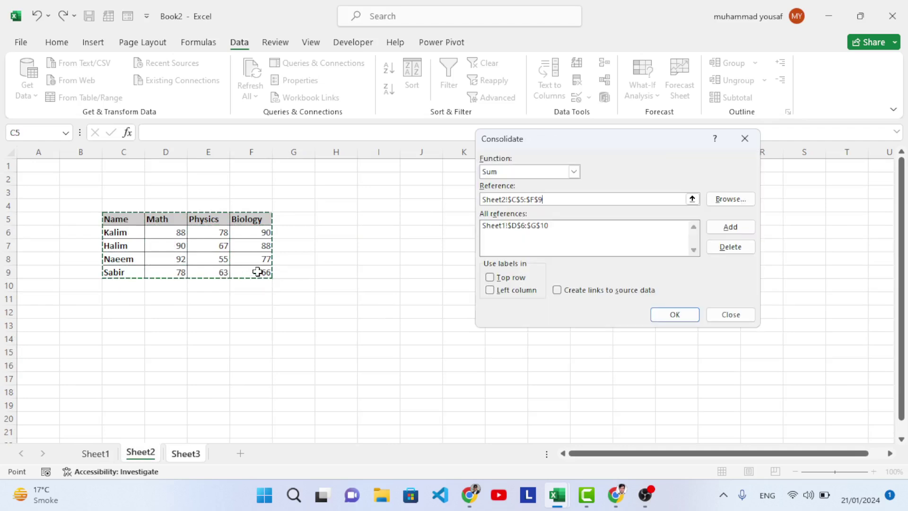
left_click(730, 227)
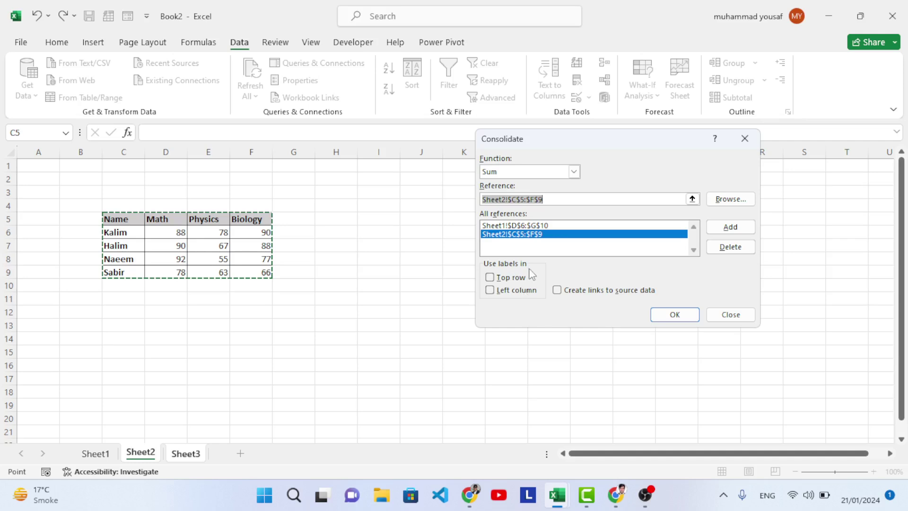
left_click(491, 277)
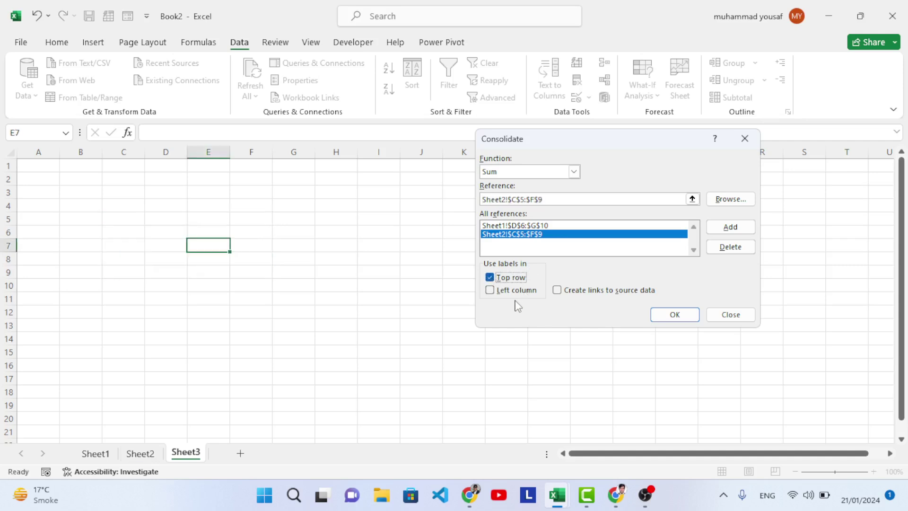
left_click(490, 290)
left_click(558, 290)
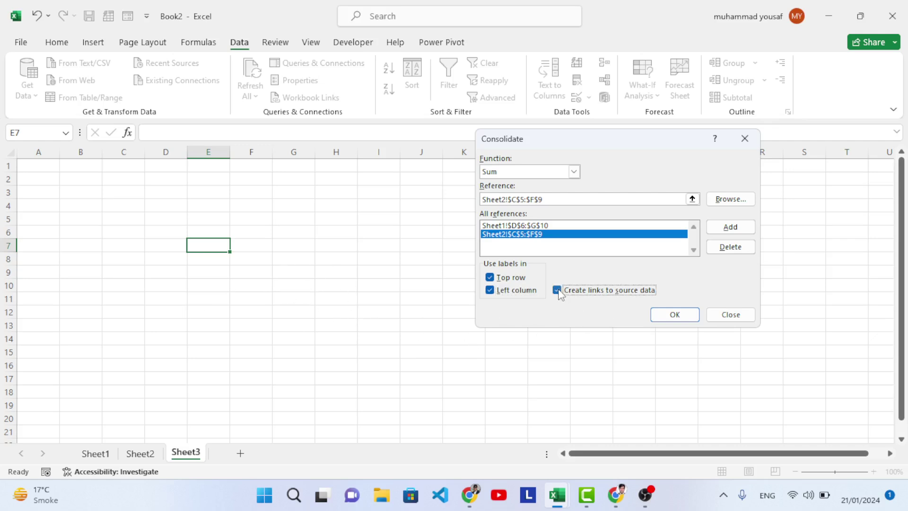
Step: Run the consolidation onto Sheet3 and inspect Halim's Math total
left_click(675, 315)
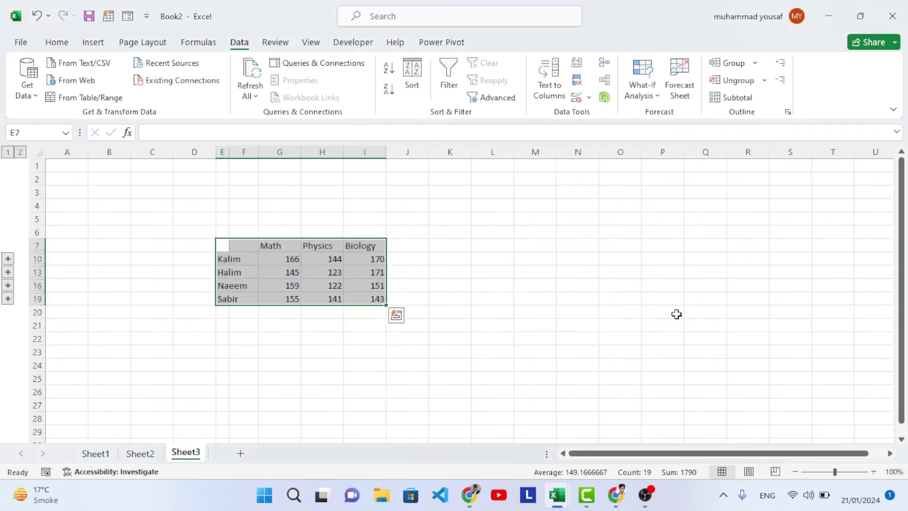
left_click(299, 274)
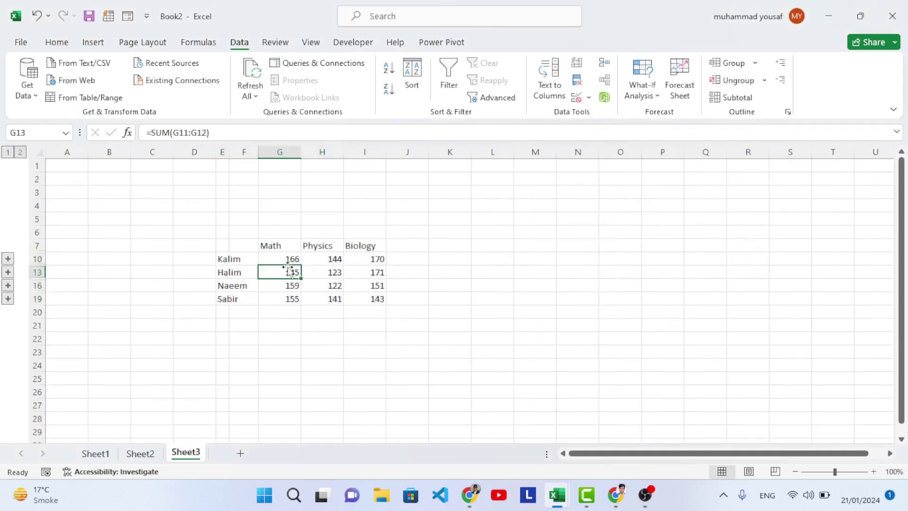
left_click(276, 245)
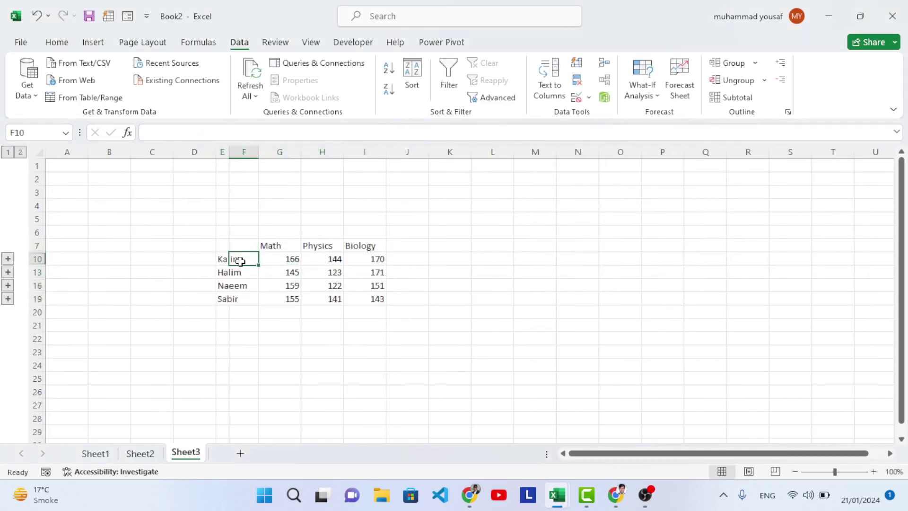
Step: Widen column E to show student names fully, and check Kalim's Math total formula =SUM(G8:G9)
left_click_drag(237, 260, 237, 297)
left_click(226, 282)
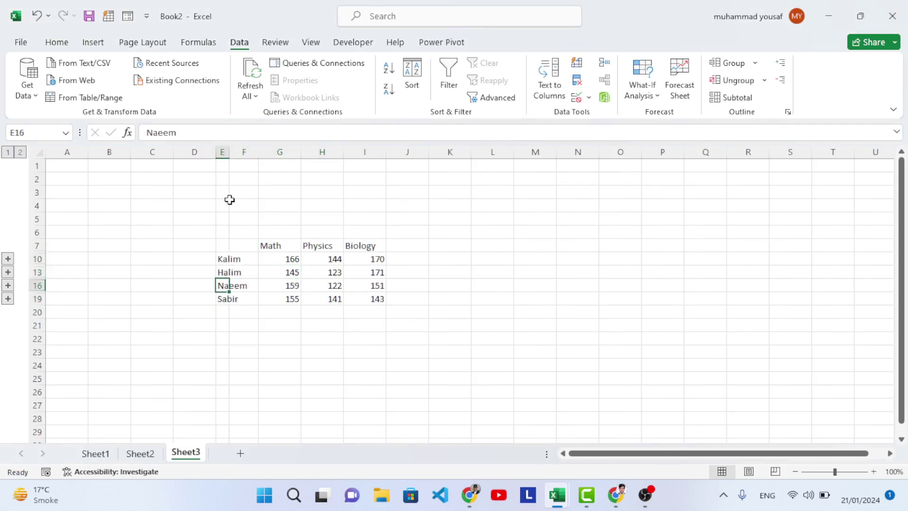
left_click_drag(229, 153, 251, 156)
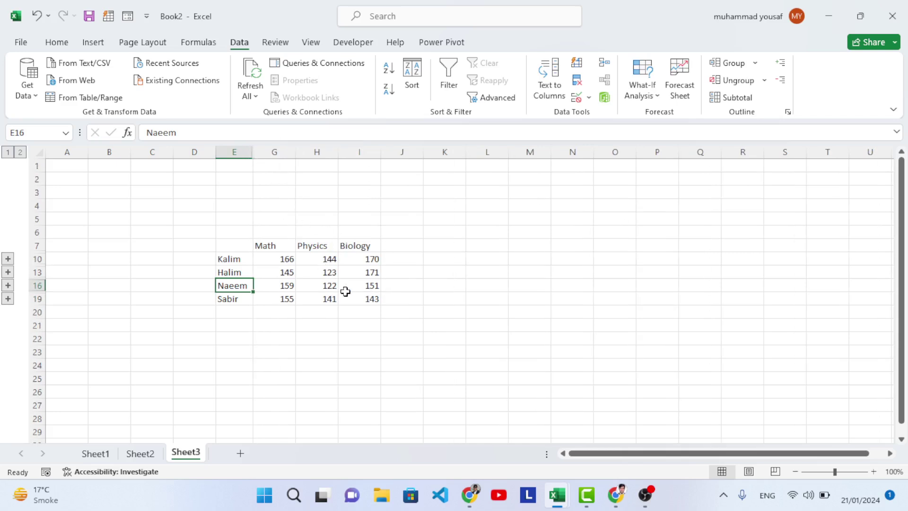
left_click(235, 258)
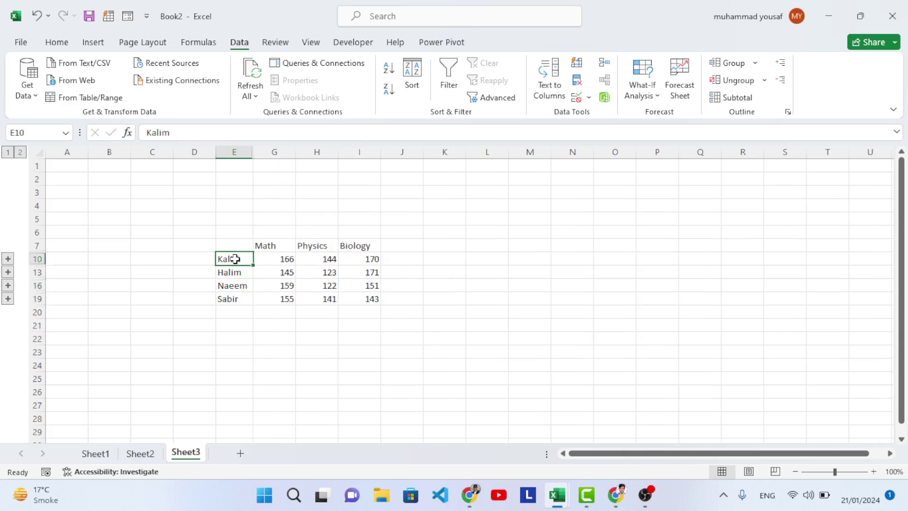
left_click(281, 261)
left_click_drag(282, 260, 349, 294)
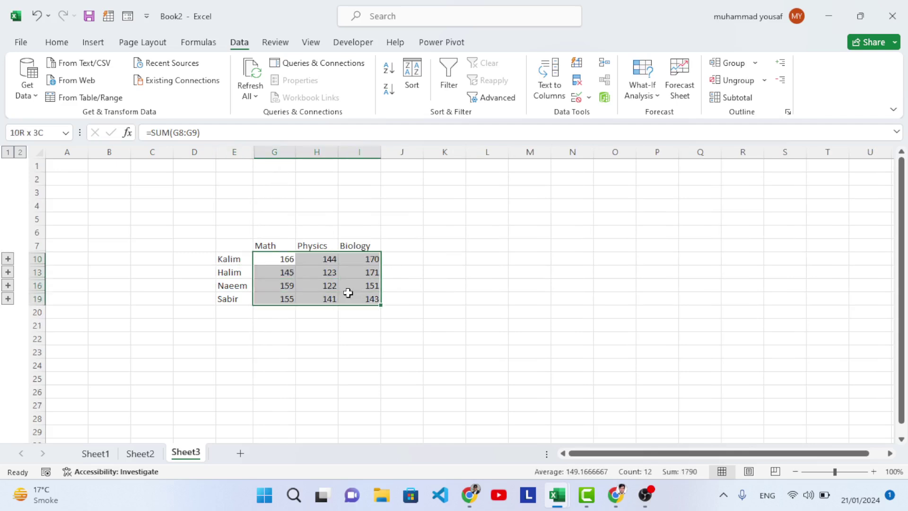
left_click(397, 299)
left_click(289, 256)
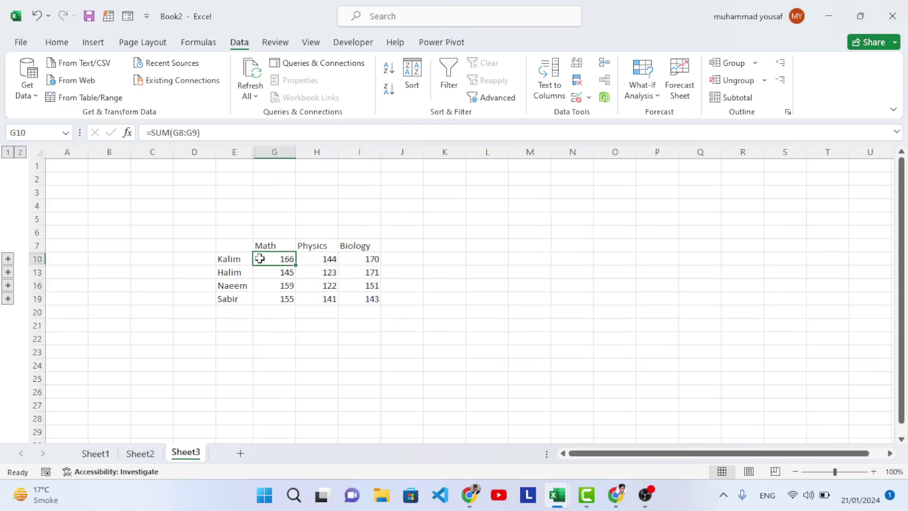
Step: Check Kalim's Math and Biology scores on Sheet1 and Sheet2 against the Sheet3 consolidated totals
left_click(107, 454)
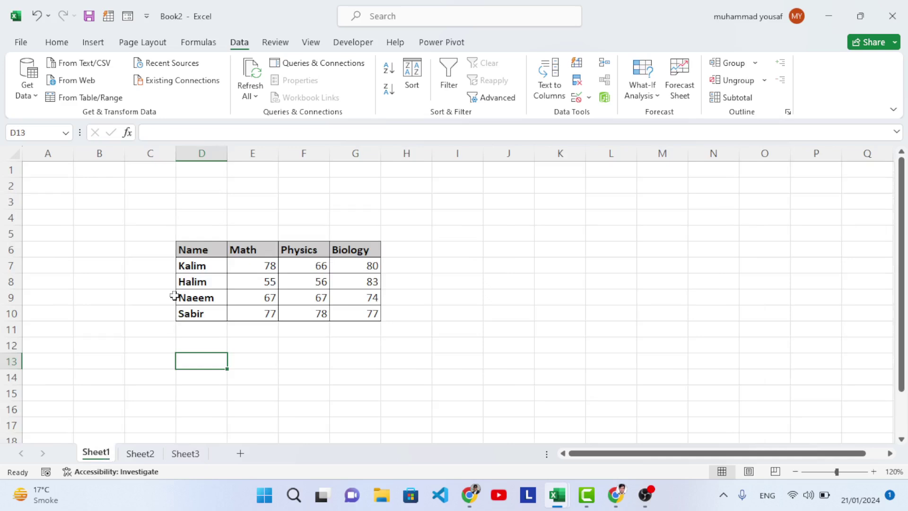
left_click(271, 266)
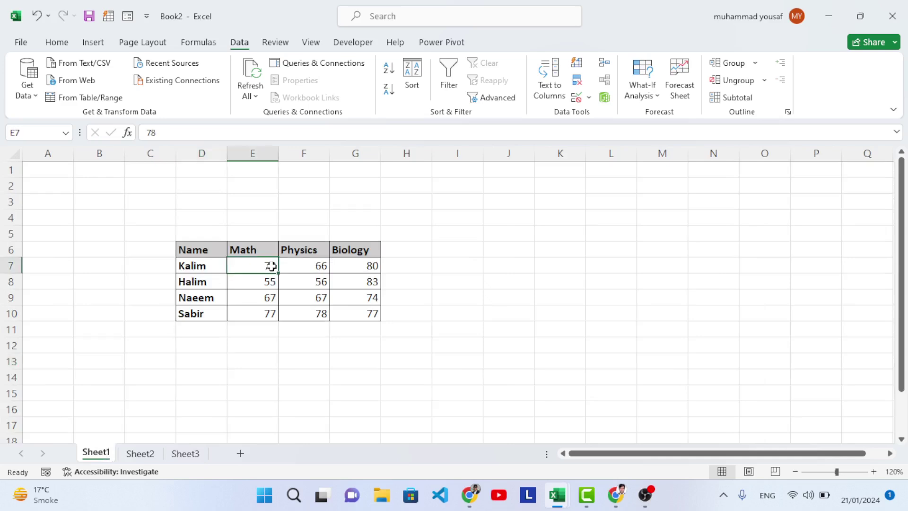
left_click(140, 453)
left_click(178, 233)
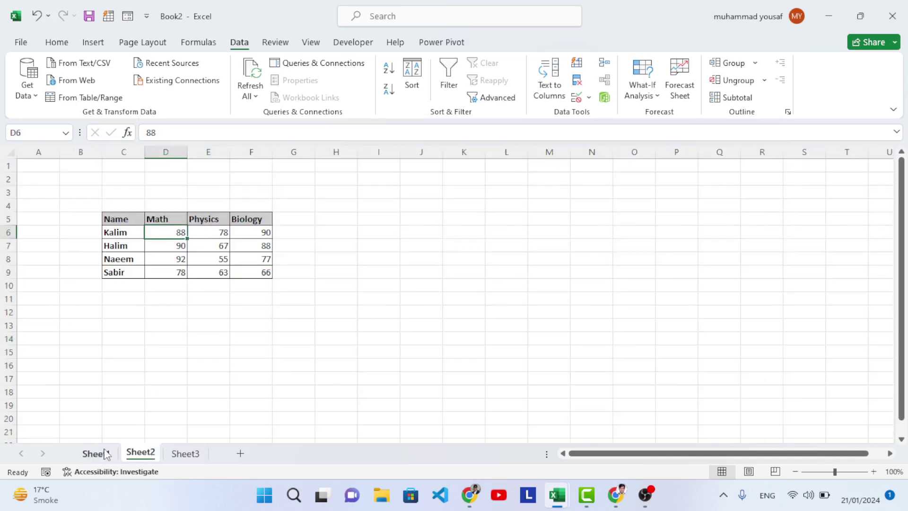
left_click(258, 235)
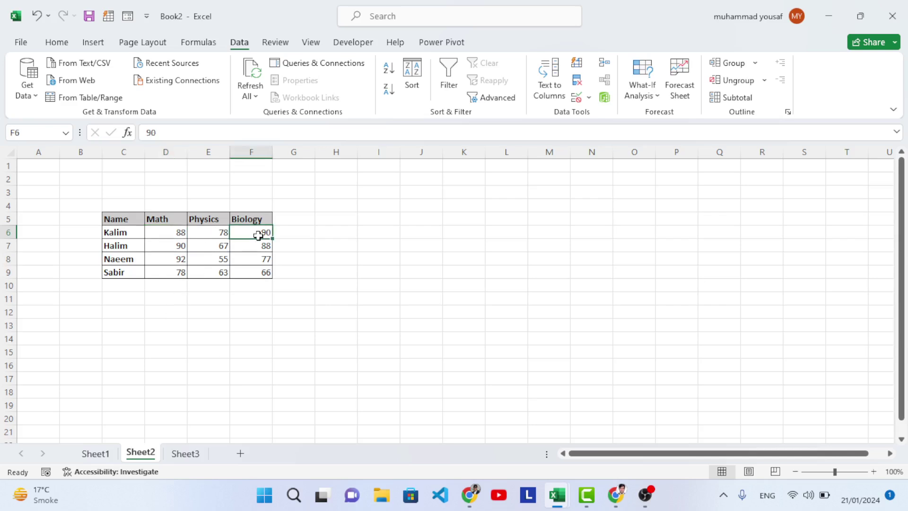
left_click(110, 456)
scroll(369, 264, "up", 2, "ctrl")
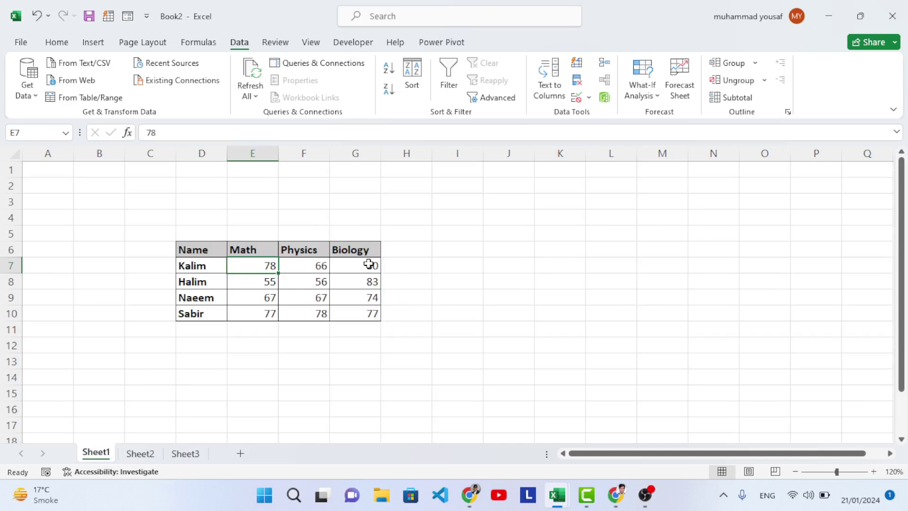
left_click(191, 453)
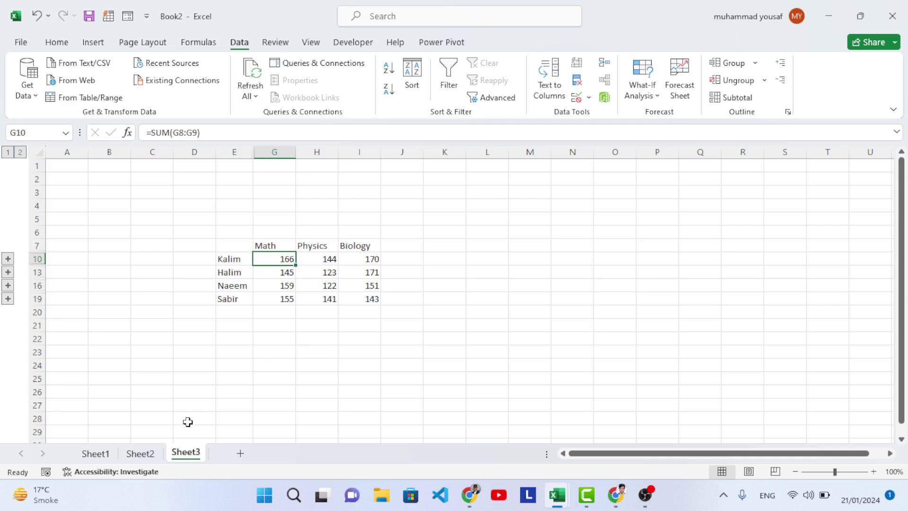
Step: Change Kalim's Biology score on Sheet2 from 90 to 98 and confirm Sheet3's total shows 178
left_click(134, 453)
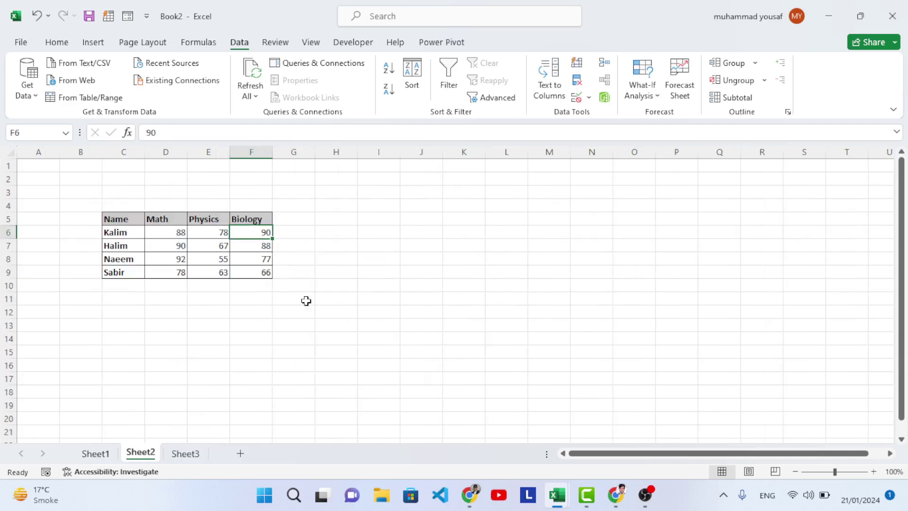
double_click(265, 234)
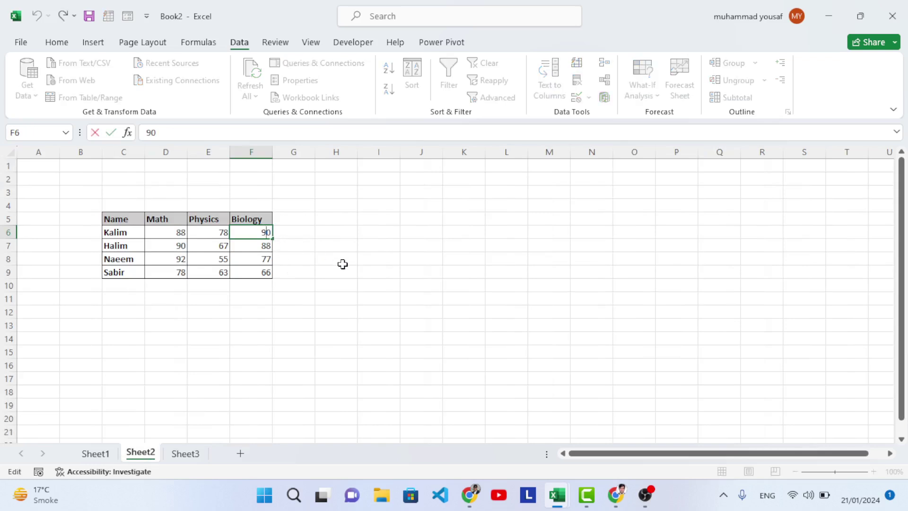
key("BackSpace")
type("8")
key("Return")
left_click(185, 453)
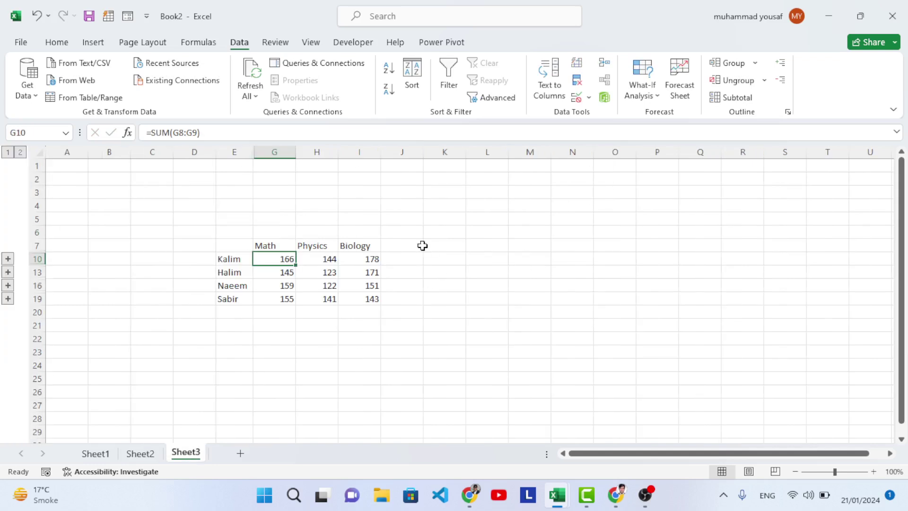
left_click(373, 258)
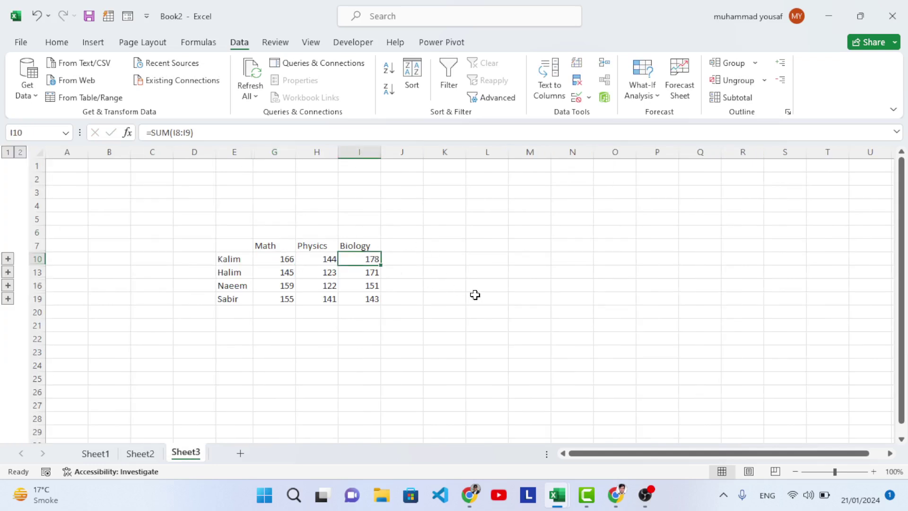
left_click(674, 492)
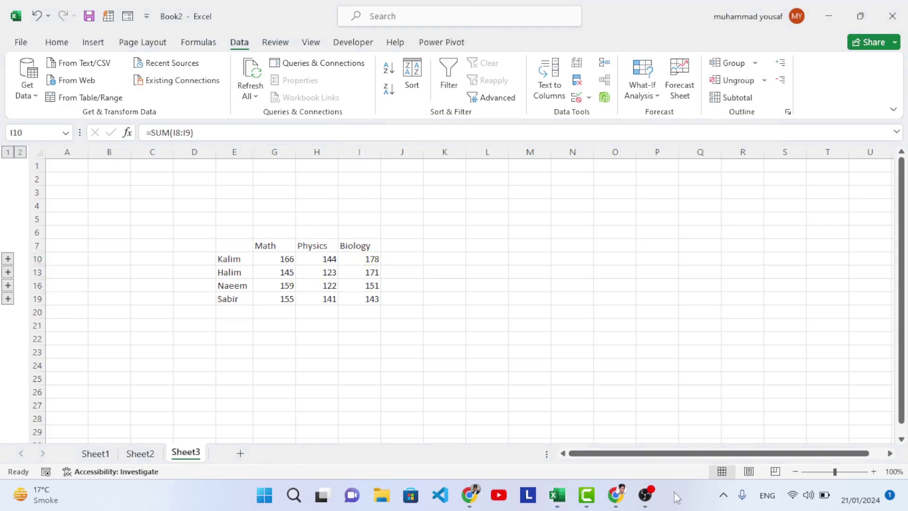